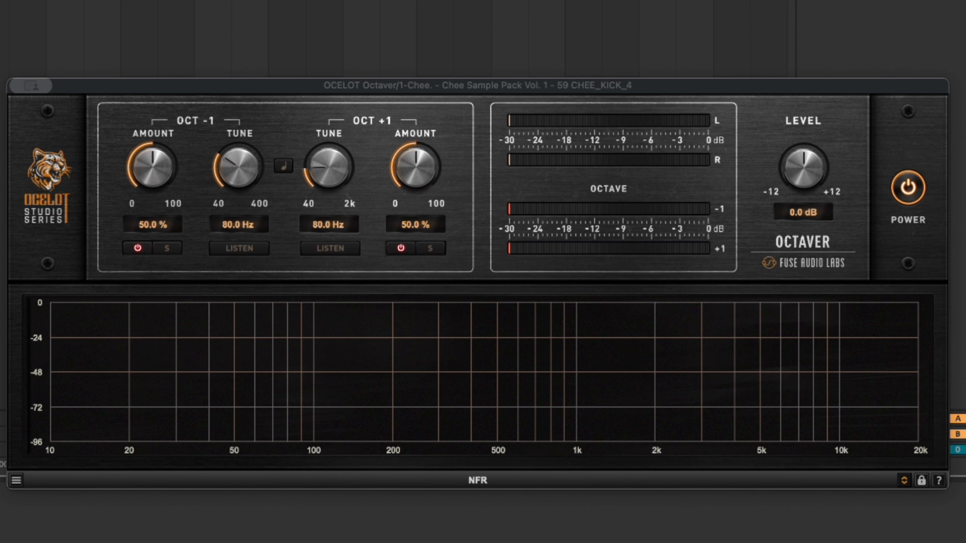
- Play the kick sample and set the OCT -1 amount to 99.6 %
{"action": "key", "text": "space"}
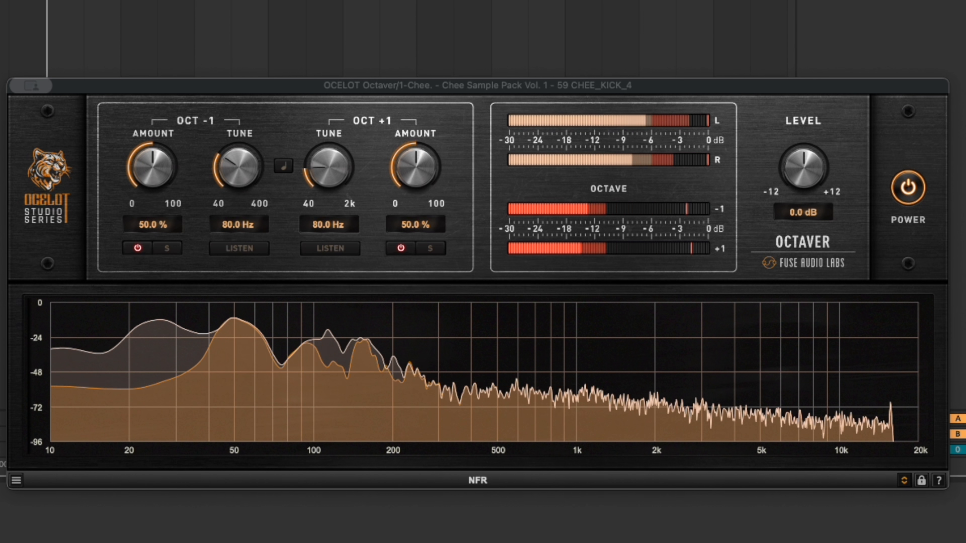
{"action": "left_click_drag", "start_coordinate": [152, 172], "coordinate": [162, 95]}
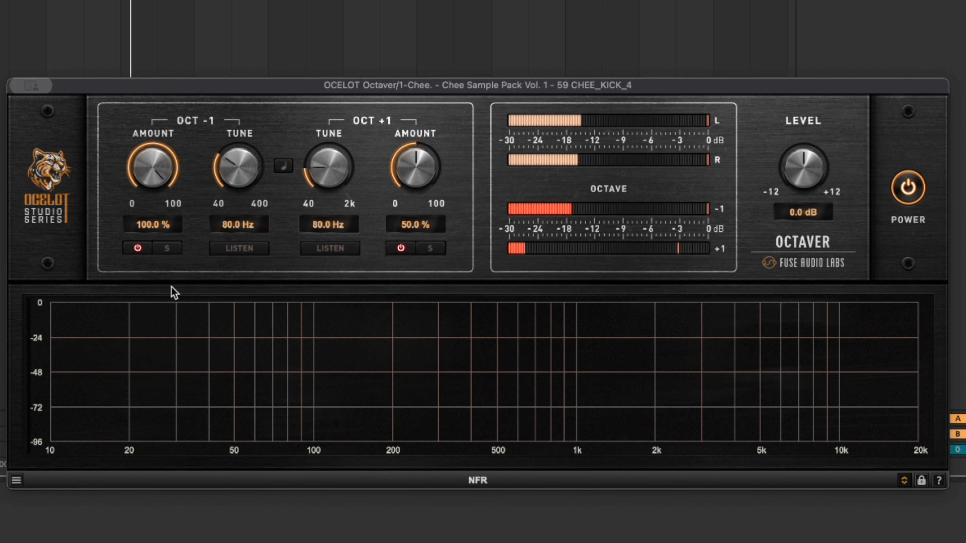
{"action": "left_click_drag", "start_coordinate": [170, 182], "coordinate": [159, 187]}
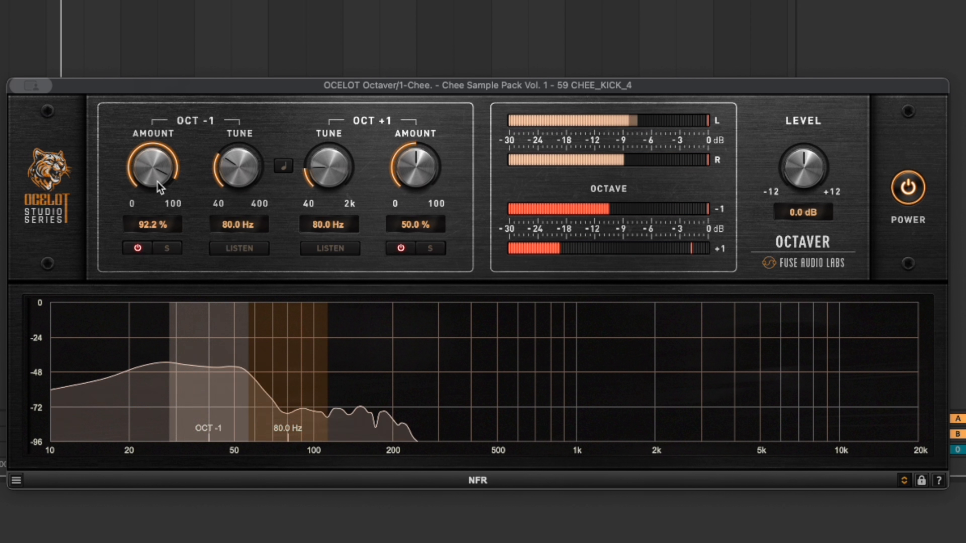
{"action": "left_click", "coordinate": [143, 183]}
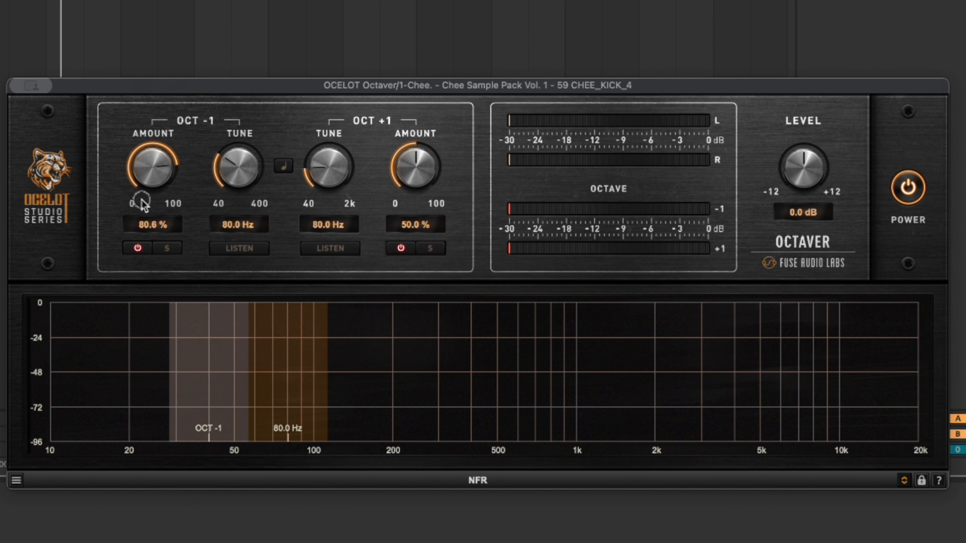
{"action": "mouse_move", "coordinate": [144, 206]}
{"action": "left_mouse_down"}
{"action": "mouse_move", "coordinate": [139, 213]}
{"action": "mouse_move", "coordinate": [142, 192]}
{"action": "left_mouse_up"}
- Sweep the OCT -1 tune up to 400 Hz, set it to 135.7 Hz, and set the OCT -1 amount to 48.1 %
{"action": "left_click", "coordinate": [233, 173]}
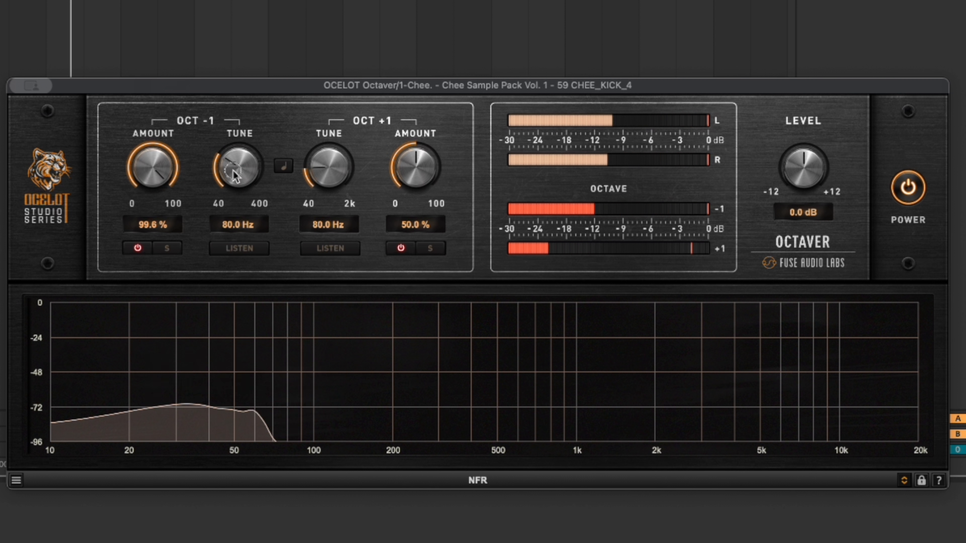
{"action": "left_click_drag", "start_coordinate": [235, 175], "coordinate": [233, 221]}
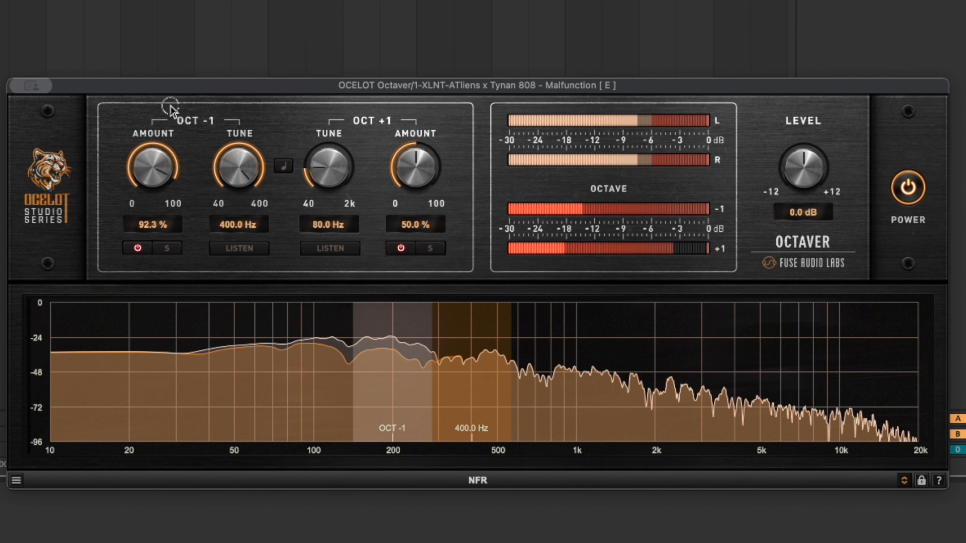
{"action": "left_click_drag", "start_coordinate": [168, 101], "coordinate": [161, 173]}
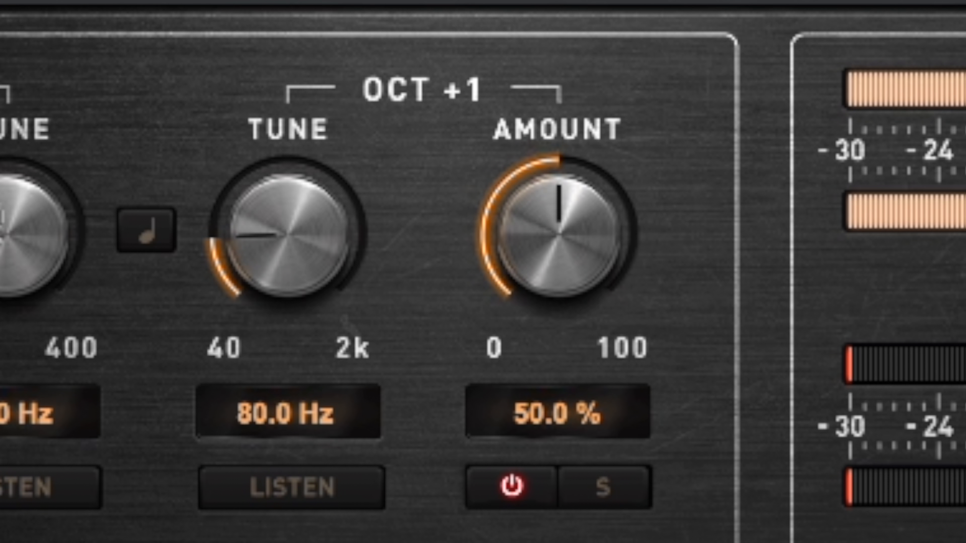
{"action": "left_click_drag", "start_coordinate": [2, 175], "coordinate": [3, 84]}
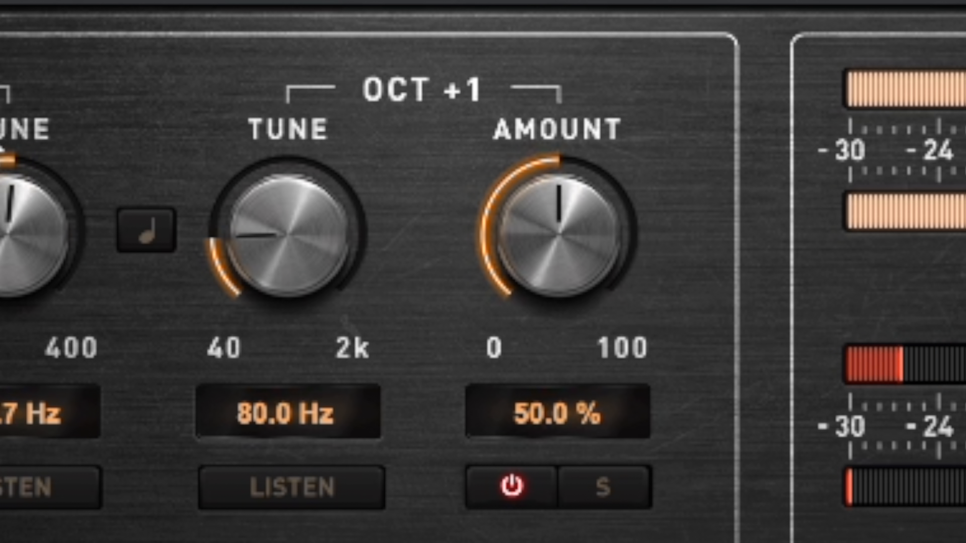
- Set the OCT +1 tune to 504.5 Hz and its amount to 70.6 % during vocal loop playback
{"action": "left_click_drag", "start_coordinate": [291, 238], "coordinate": [352, 3]}
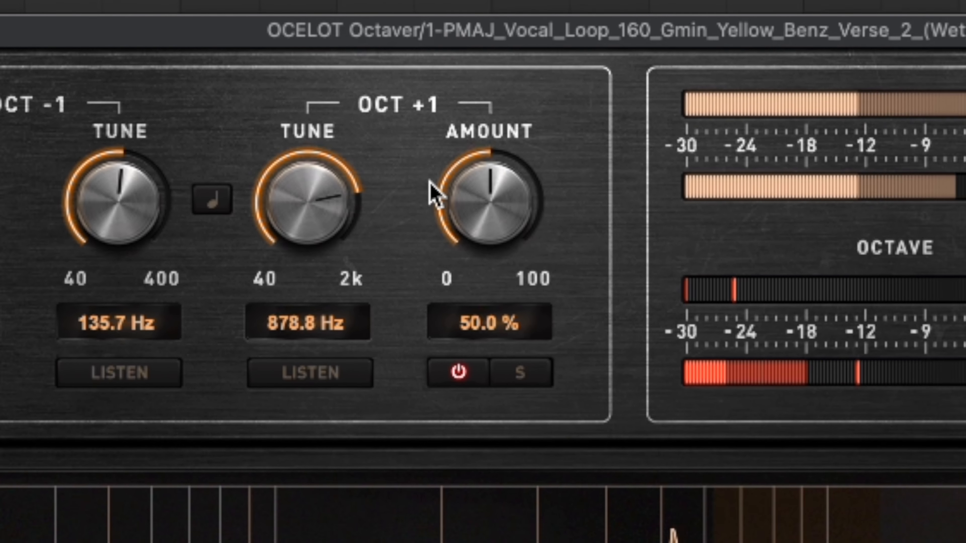
{"action": "left_click_drag", "start_coordinate": [433, 194], "coordinate": [466, 133]}
{"action": "left_click_drag", "start_coordinate": [404, 133], "coordinate": [403, 132]}
{"action": "left_click_drag", "start_coordinate": [352, 165], "coordinate": [347, 189]}
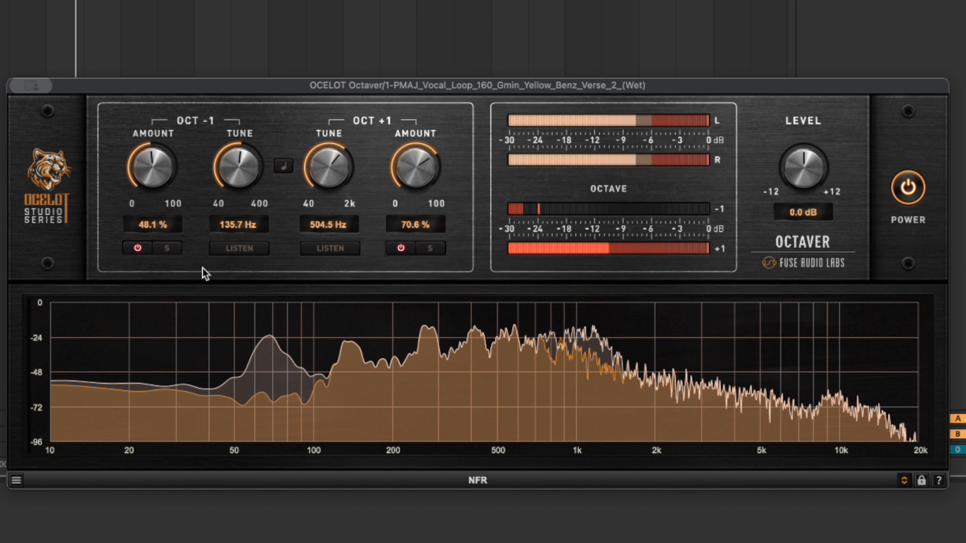
- Audition the OCT +1 source band by switching its listen mode on and off repeatedly
{"action": "left_click", "coordinate": [330, 252]}
{"action": "left_click", "coordinate": [329, 251]}
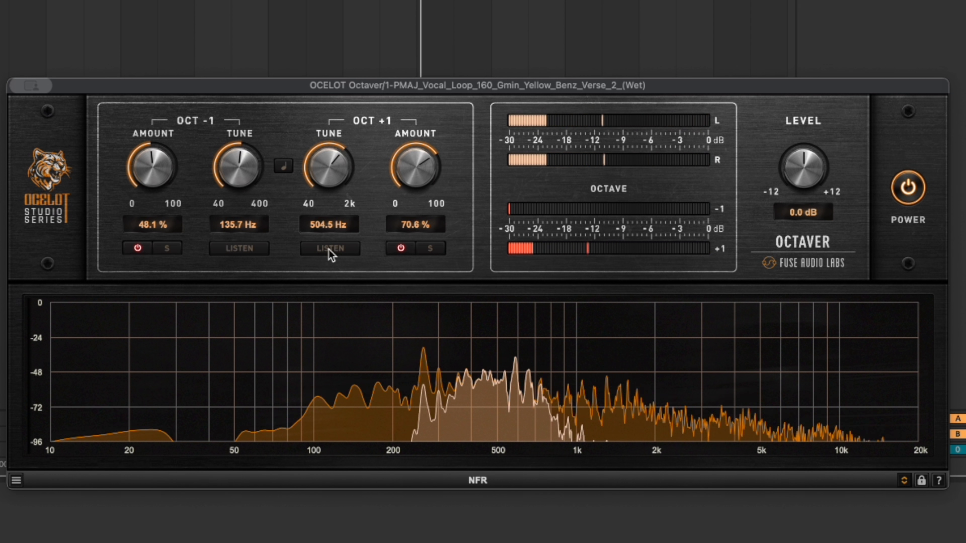
{"action": "left_click", "coordinate": [329, 252]}
{"action": "left_click", "coordinate": [330, 253]}
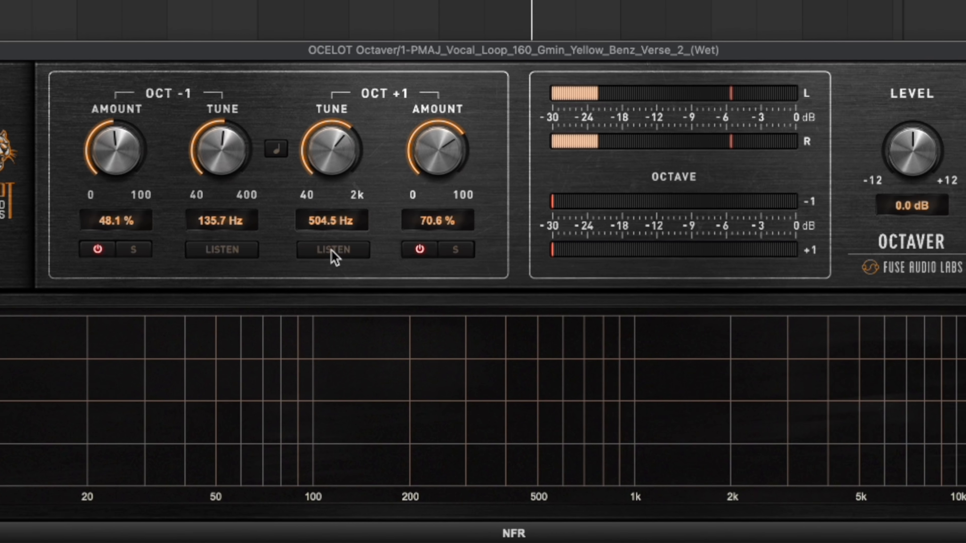
{"action": "left_click", "coordinate": [330, 251]}
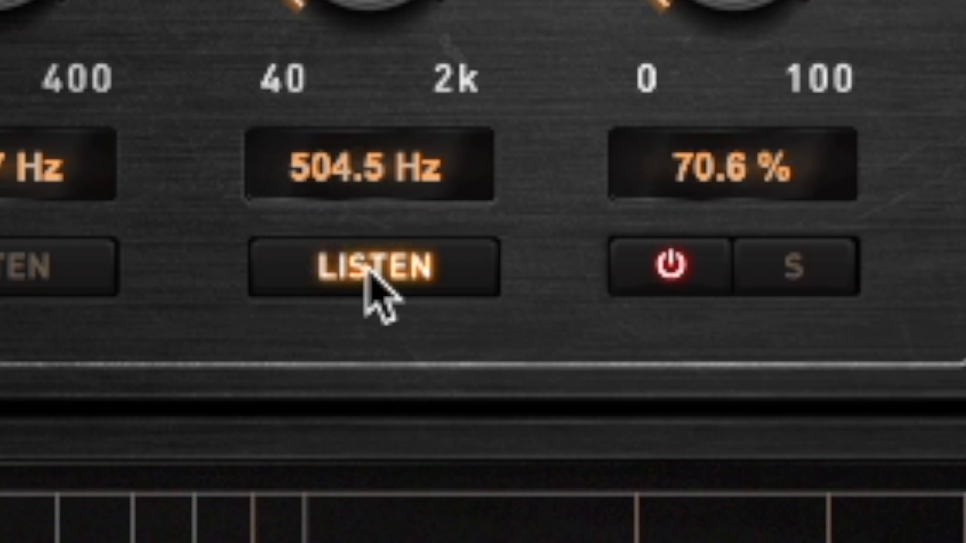
{"action": "left_click", "coordinate": [331, 252]}
{"action": "left_click", "coordinate": [331, 251]}
{"action": "left_click", "coordinate": [366, 269]}
{"action": "left_click", "coordinate": [367, 270]}
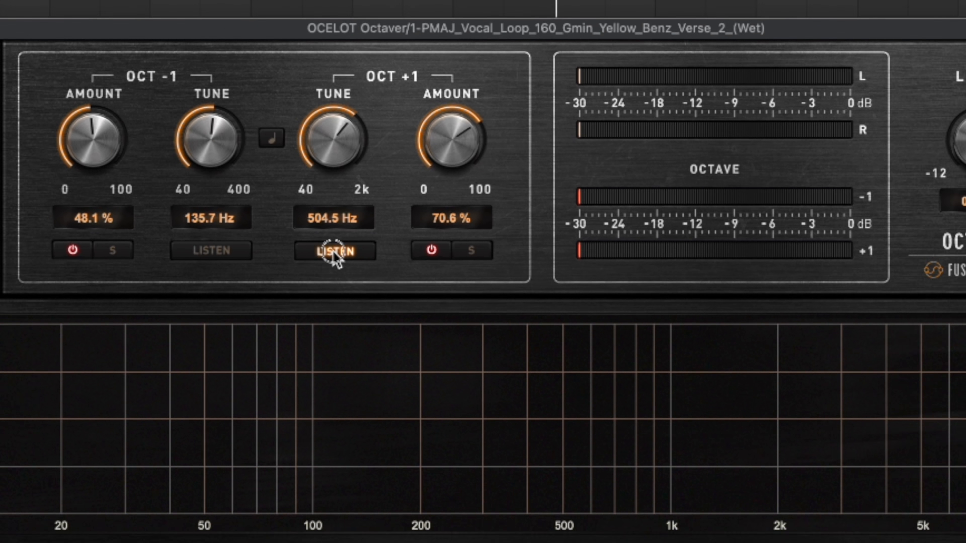
{"action": "left_click", "coordinate": [367, 271]}
- Audition the OCT -1 source band with its listen mode, switch listening off, and stop playback
{"action": "left_click", "coordinate": [237, 250]}
{"action": "left_click", "coordinate": [237, 249]}
{"action": "left_click", "coordinate": [237, 250]}
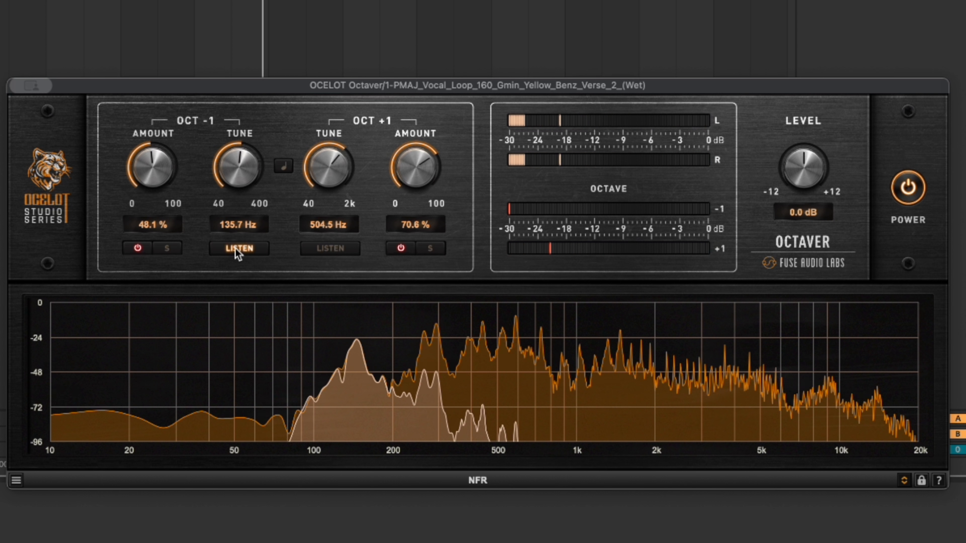
{"action": "left_click", "coordinate": [237, 250]}
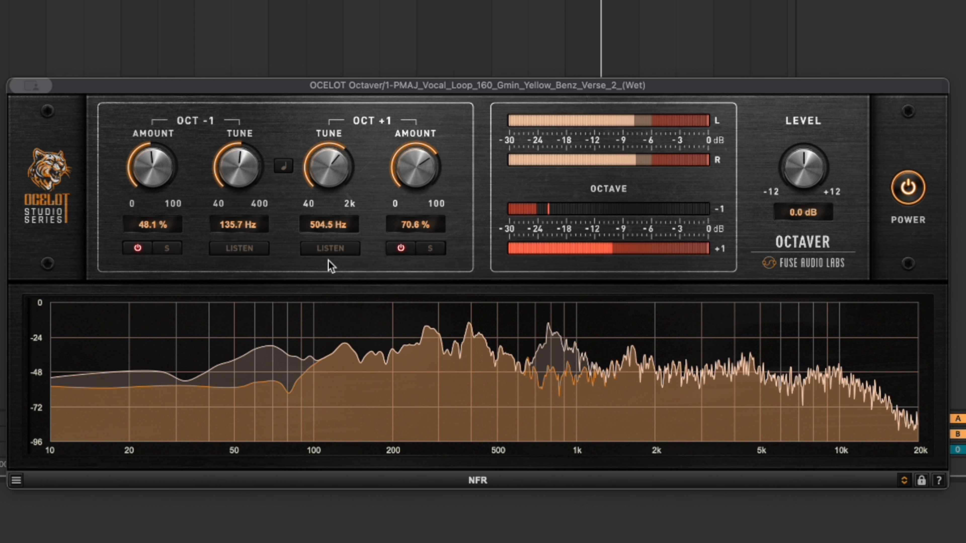
{"action": "key", "text": "space"}
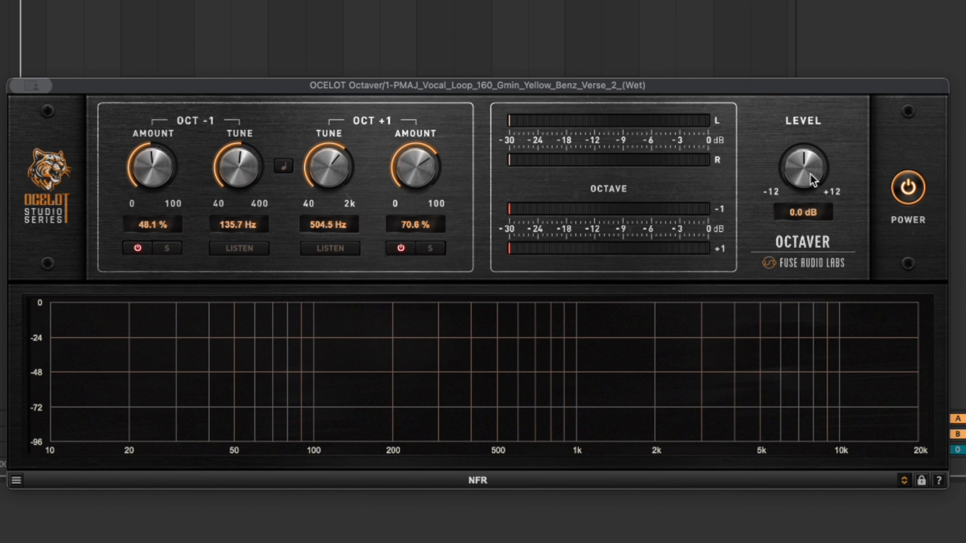
{"action": "left_click", "coordinate": [893, 192]}
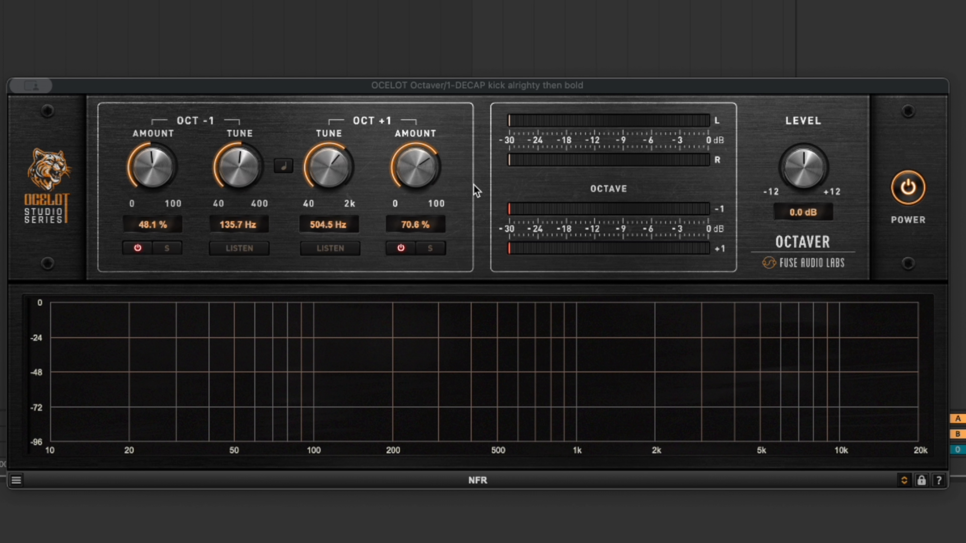
- Set the OCT +1 amount to 0 %, play the kick, and set the OCT -1 amount to 66.7 %
{"action": "left_click_drag", "start_coordinate": [423, 163], "coordinate": [391, 450]}
{"action": "key", "text": "space"}
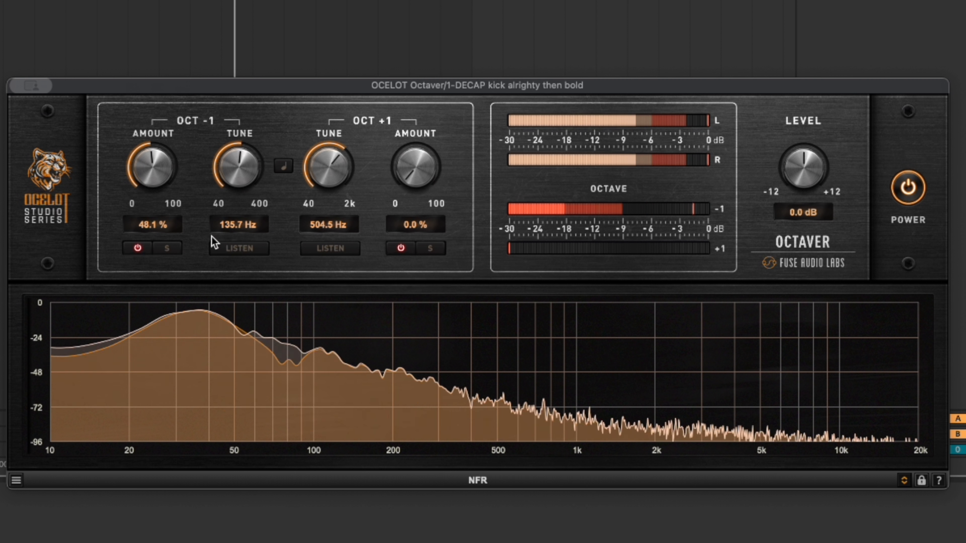
{"action": "left_click_drag", "start_coordinate": [154, 182], "coordinate": [154, 151]}
- Switch the tuning display from frequencies to note ranges and set the OCT -1 tune to D2-3
{"action": "left_click_drag", "start_coordinate": [265, 163], "coordinate": [240, 178]}
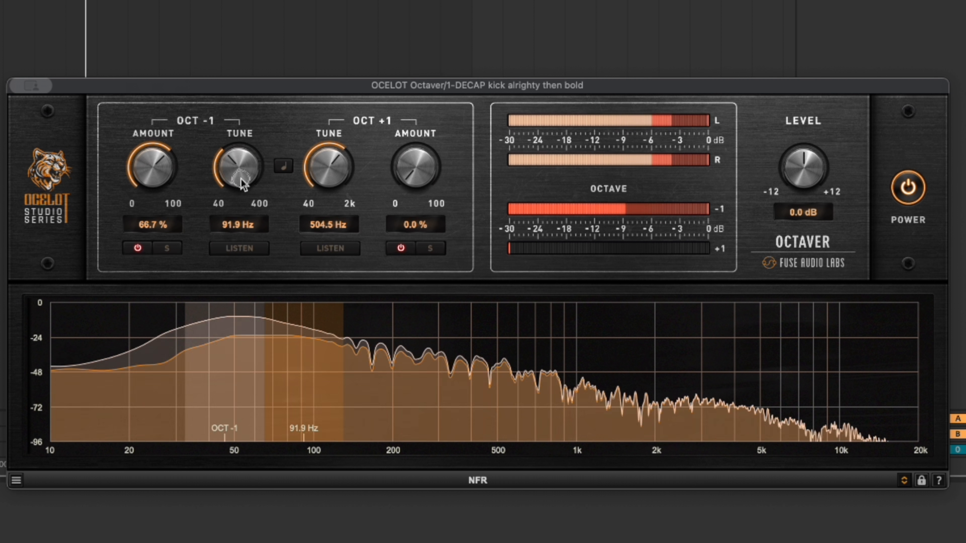
{"action": "left_click", "coordinate": [284, 168]}
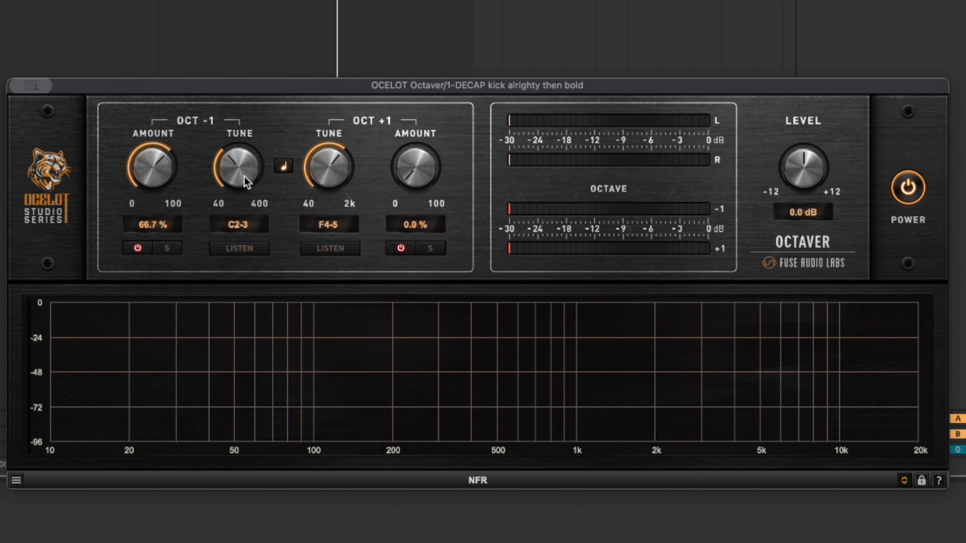
{"action": "left_click_drag", "start_coordinate": [243, 180], "coordinate": [245, 173]}
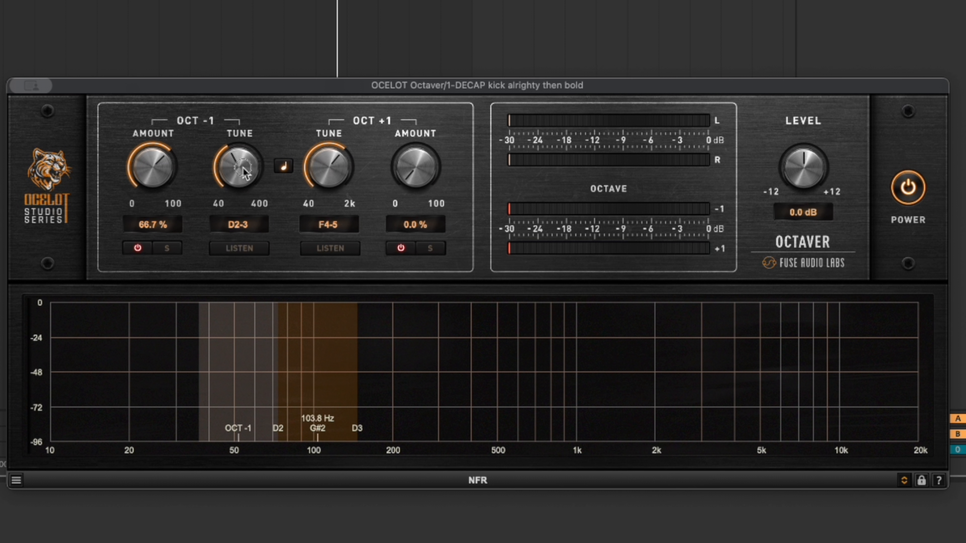
- Play the kick while adjusting the OCT -1 amount to 81.8 %, and stop playback
{"action": "key", "text": "space"}
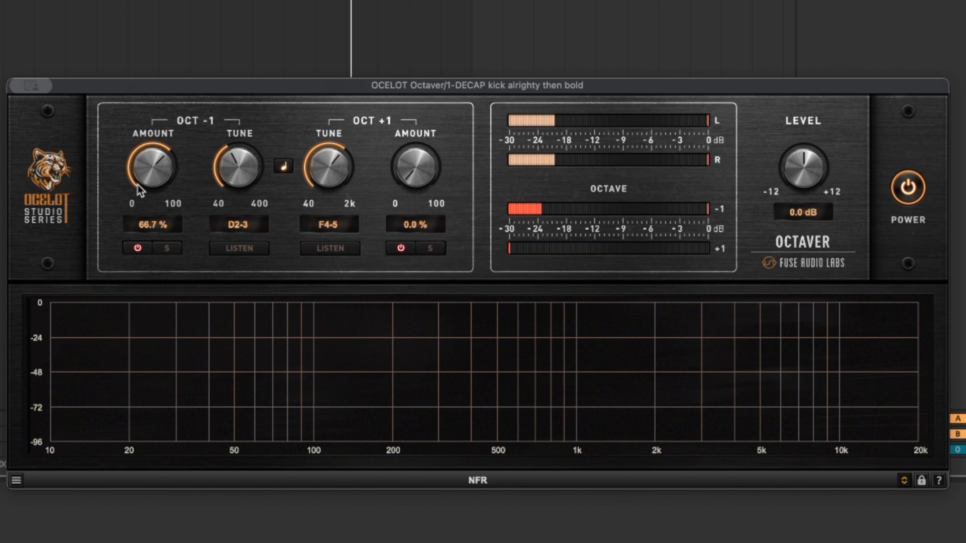
{"action": "left_click_drag", "start_coordinate": [150, 183], "coordinate": [148, 211]}
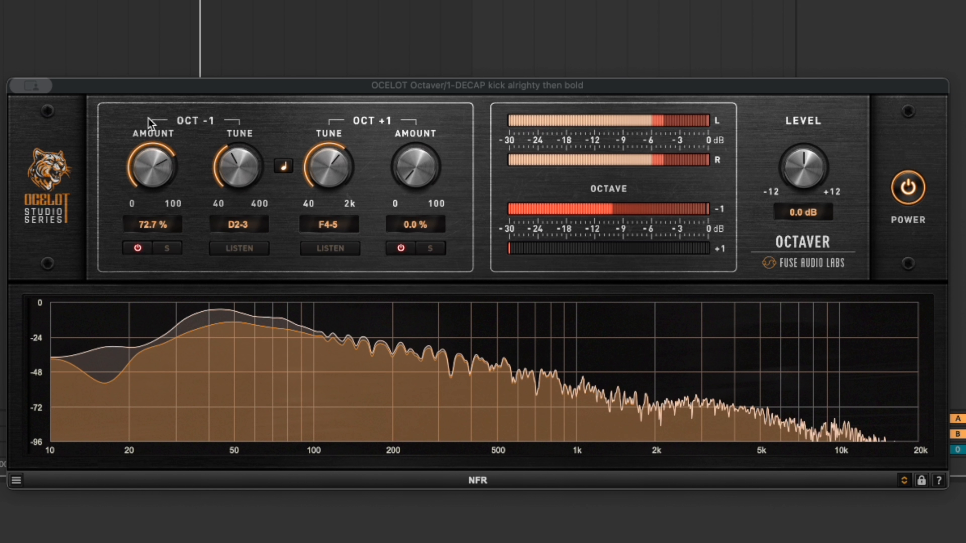
{"action": "left_click_drag", "start_coordinate": [153, 172], "coordinate": [158, 167]}
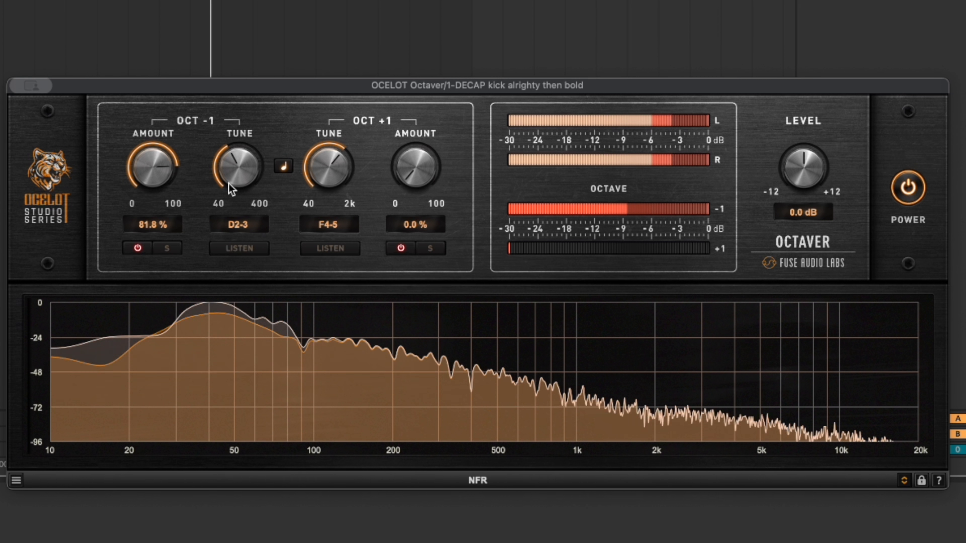
{"action": "key", "text": "space"}
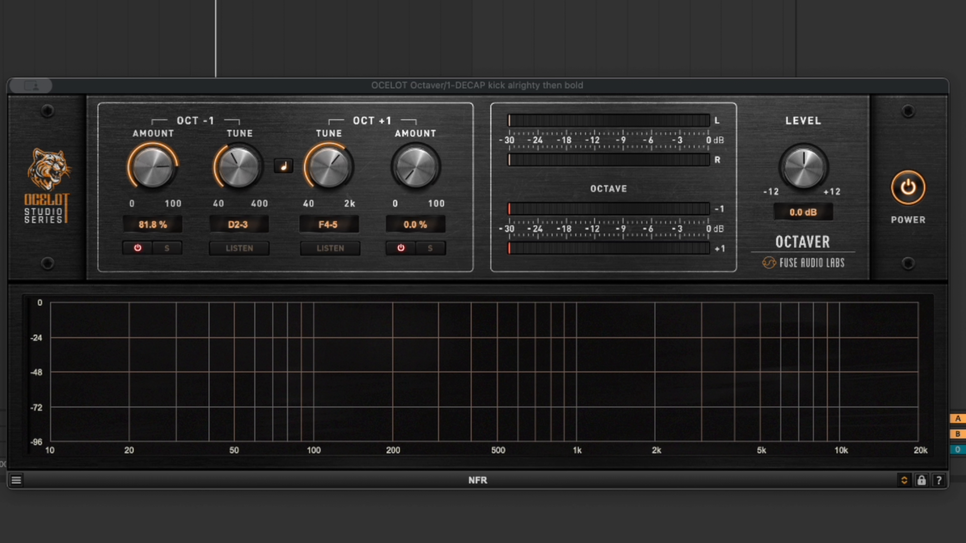
- Play the dry vocal loop, set the OCT +1 amount to 51.4 %, and turn off the OCT -1 section
{"action": "left_click", "coordinate": [261, 14]}
{"action": "key", "text": "space"}
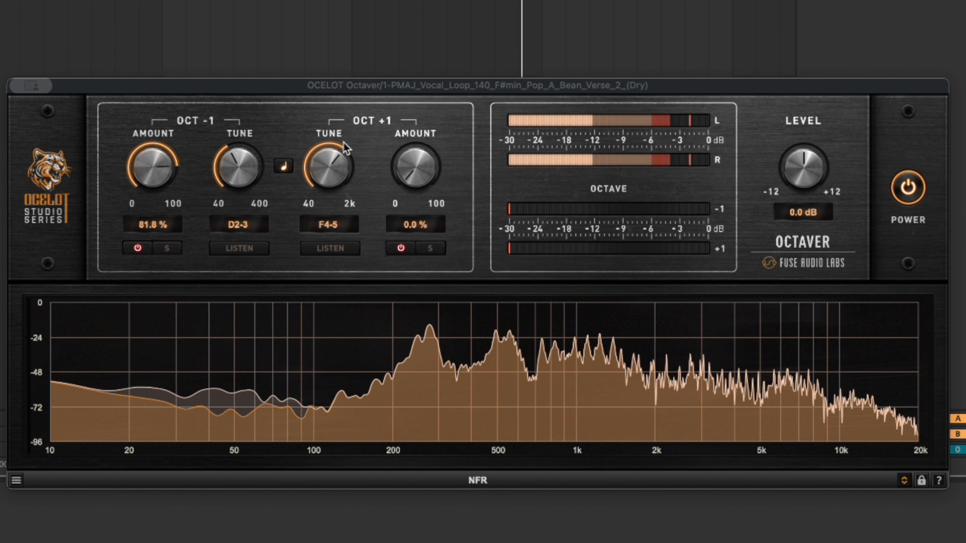
{"action": "left_click_drag", "start_coordinate": [388, 168], "coordinate": [414, 86]}
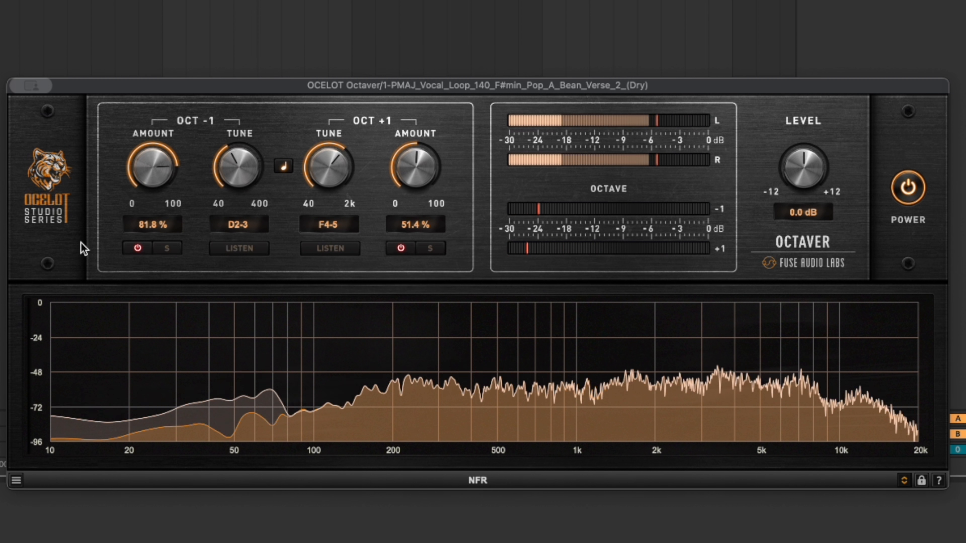
{"action": "left_click", "coordinate": [136, 249]}
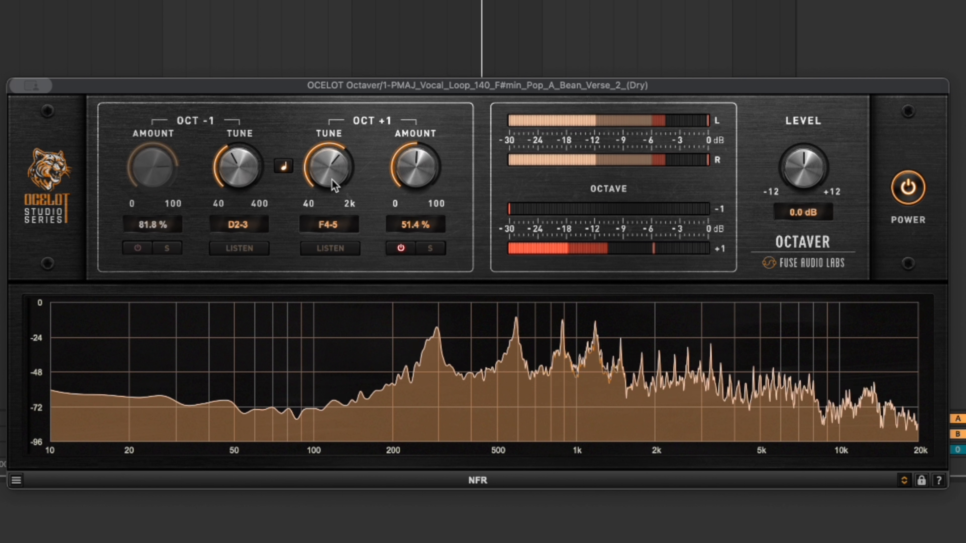
- Sweep the OCT +1 tune through higher note ranges and set it to F#5-6
{"action": "left_click_drag", "start_coordinate": [329, 178], "coordinate": [335, 156]}
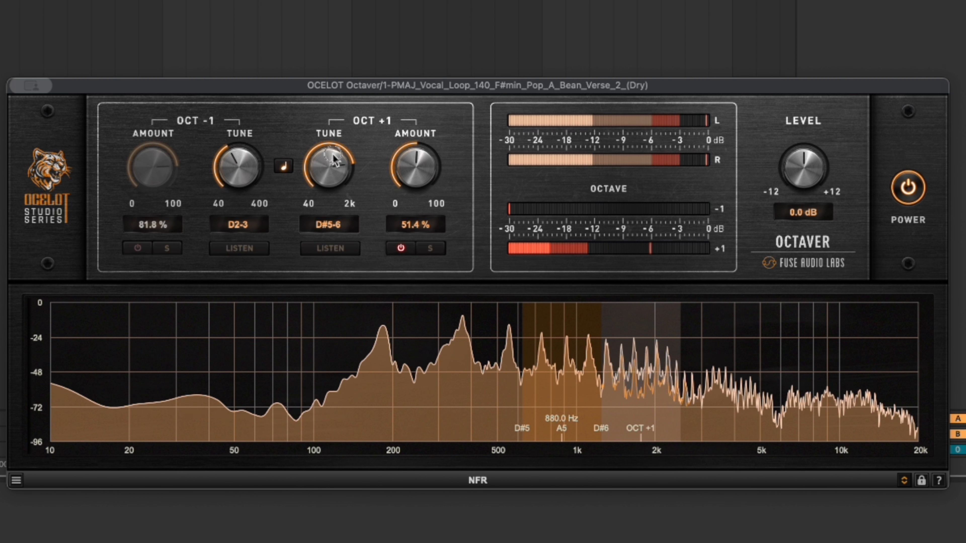
{"action": "scroll", "coordinate": [336, 165], "scroll_direction": "up", "scroll_amount": 4}
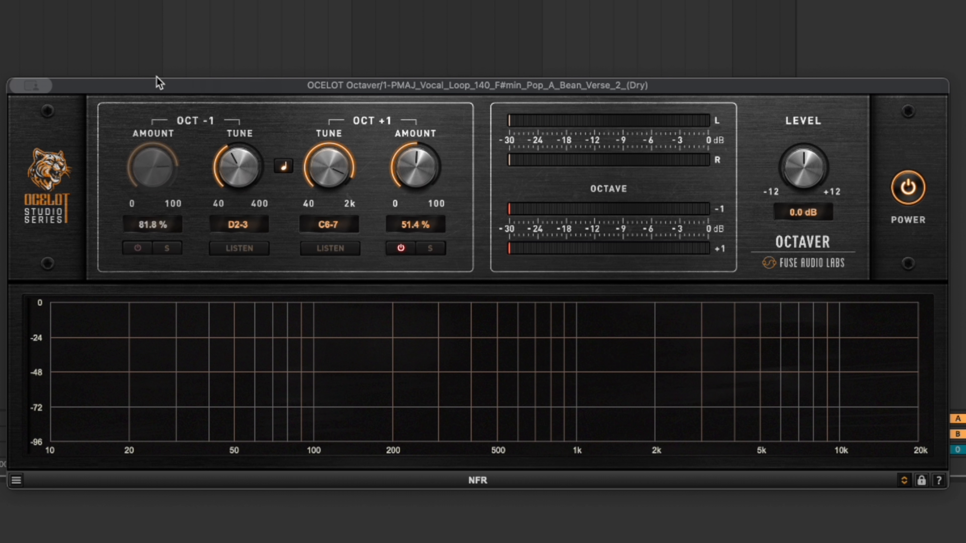
{"action": "left_click_drag", "start_coordinate": [316, 168], "coordinate": [327, 154]}
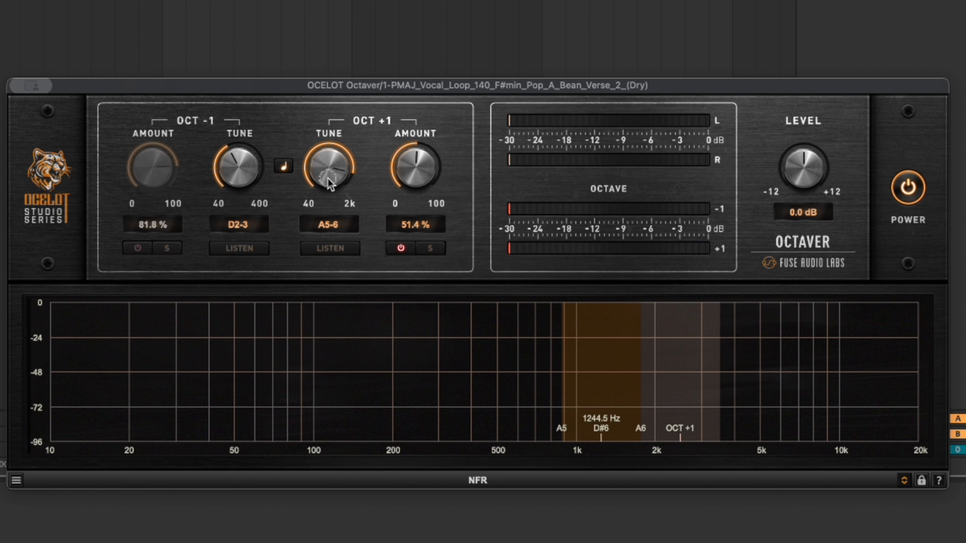
- Play the vocal loop while setting the OCT +1 amount to 79.6 %, and stop playback
{"action": "key", "text": "space"}
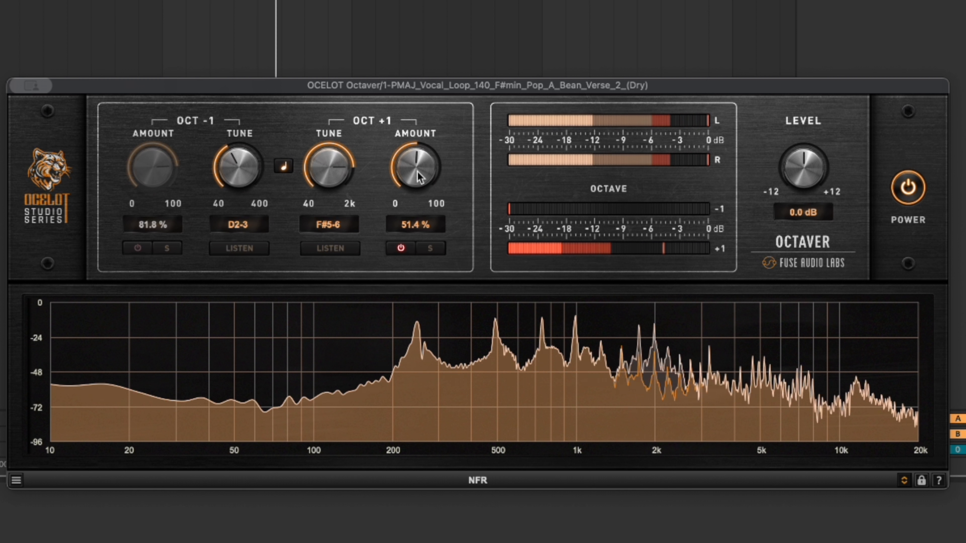
{"action": "left_click_drag", "start_coordinate": [416, 152], "coordinate": [399, 141]}
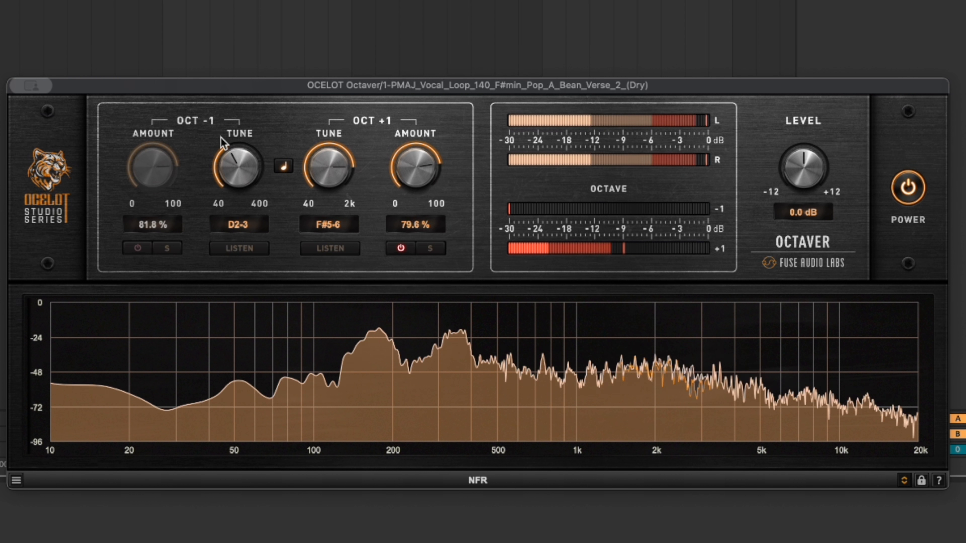
{"action": "key", "text": "space"}
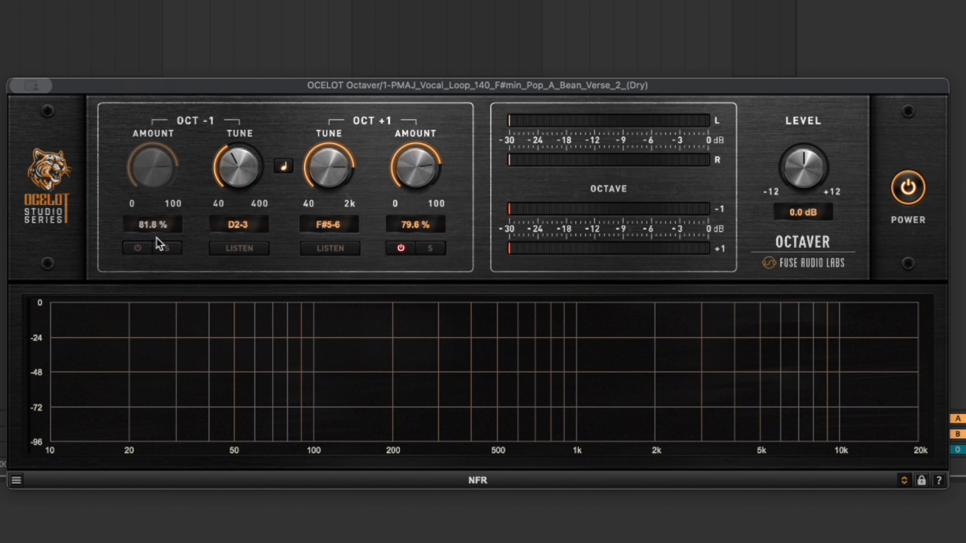
- Turn on the OCT -1 section and, while playing the vocal loop, tune it to F#2-3 with an amount of 91.6 %
{"action": "left_click", "coordinate": [137, 246]}
{"action": "key", "text": "space"}
{"action": "left_click_drag", "start_coordinate": [231, 177], "coordinate": [236, 151]}
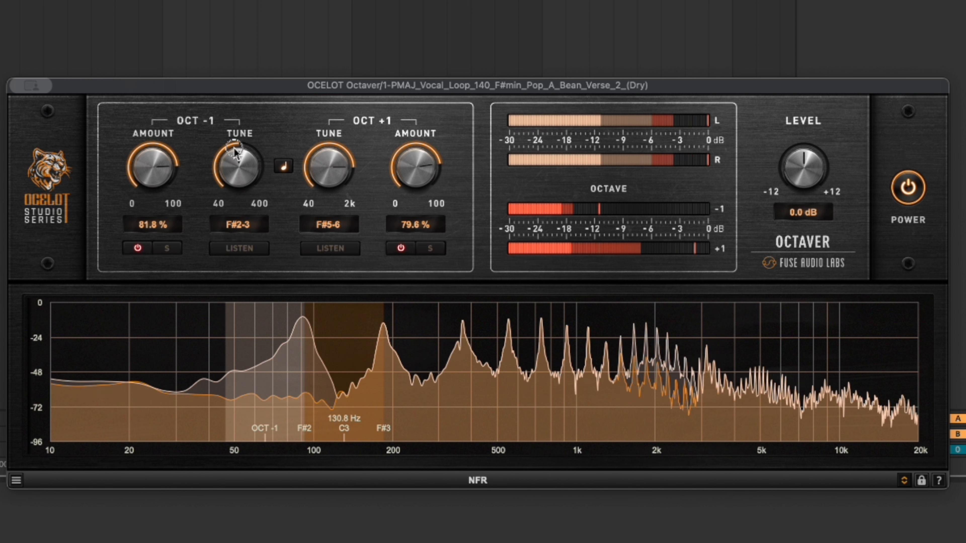
{"action": "left_click_drag", "start_coordinate": [171, 178], "coordinate": [182, 173]}
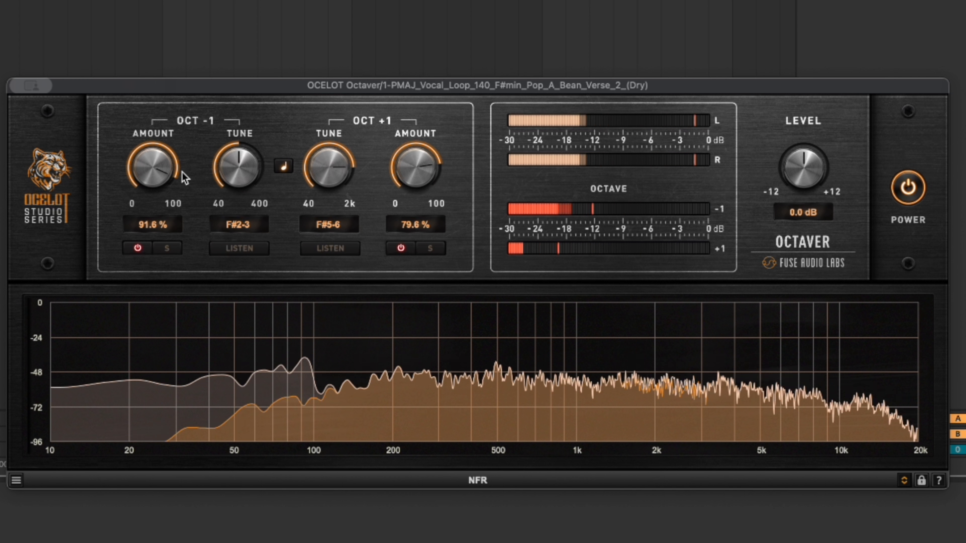
{"action": "key", "text": "space"}
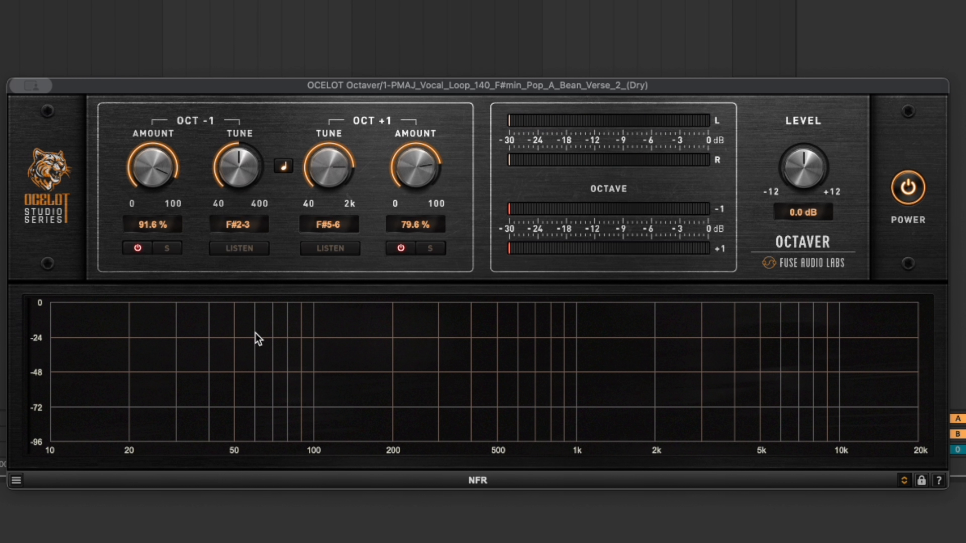
{"action": "key", "text": "space"}
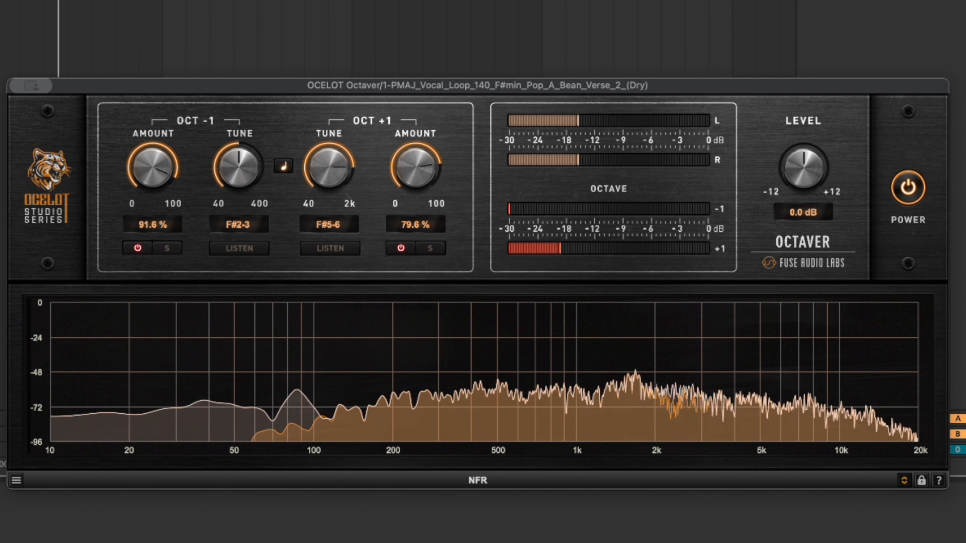
{"action": "key", "text": "space"}
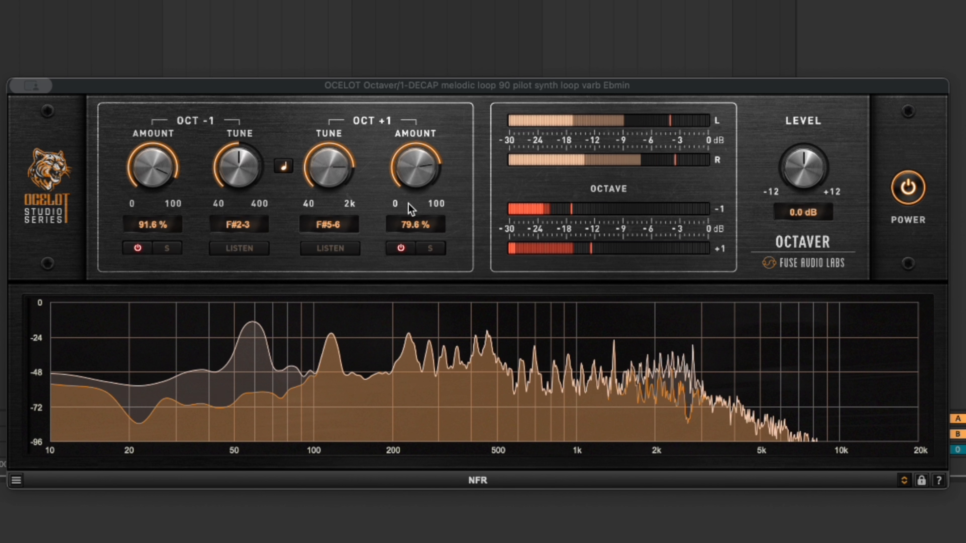
- Retune the octaver for the synth loop, with OCT +1 at D#5-6 and OCT -1 at D#2-3 with a 93.2 % amount
{"action": "left_click_drag", "start_coordinate": [329, 169], "coordinate": [328, 186]}
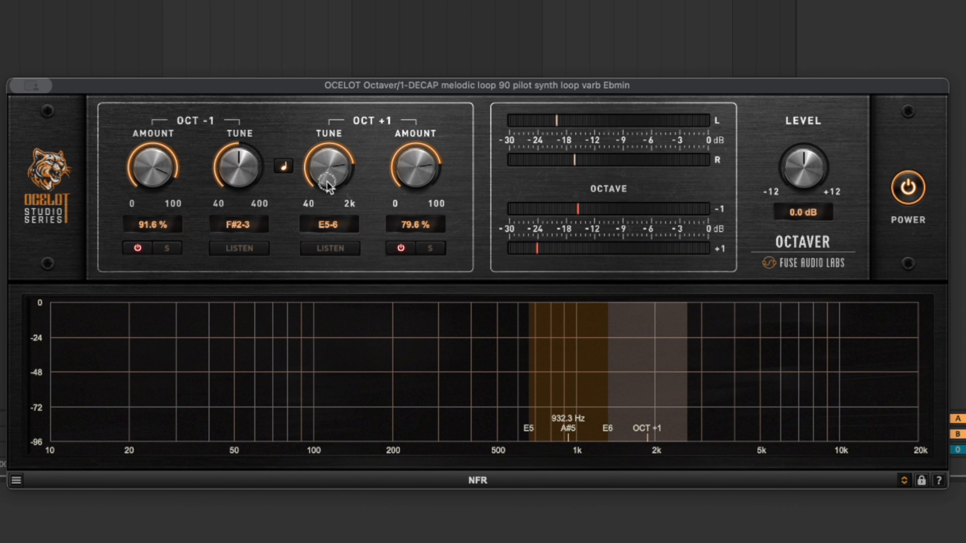
{"action": "left_click_drag", "start_coordinate": [236, 178], "coordinate": [235, 187]}
{"action": "left_click_drag", "start_coordinate": [172, 189], "coordinate": [173, 186]}
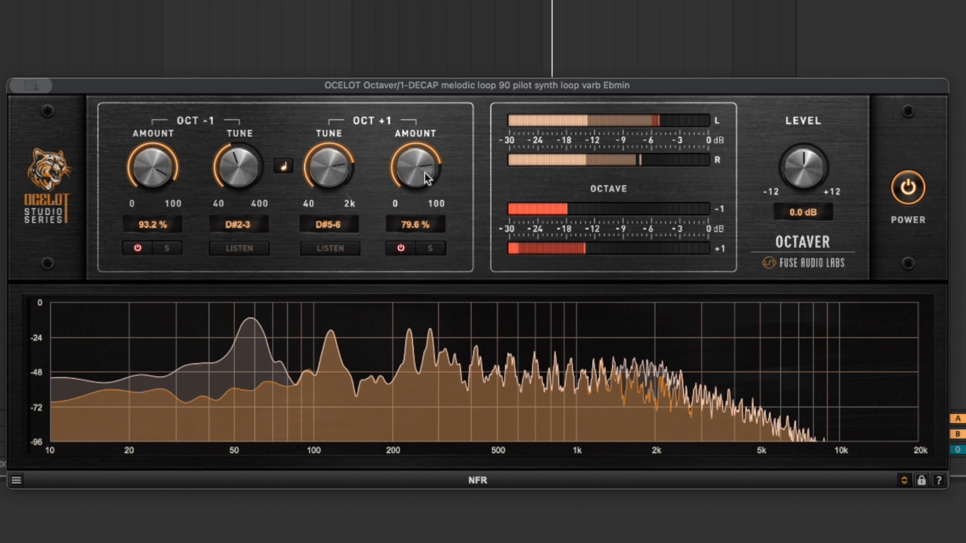
- Turn off the OCT -1 section and set OCT +1 to an 89.8 % amount and D5-6 tuning on the synth loop
{"action": "left_click_drag", "start_coordinate": [424, 168], "coordinate": [425, 159]}
{"action": "left_click", "coordinate": [138, 248]}
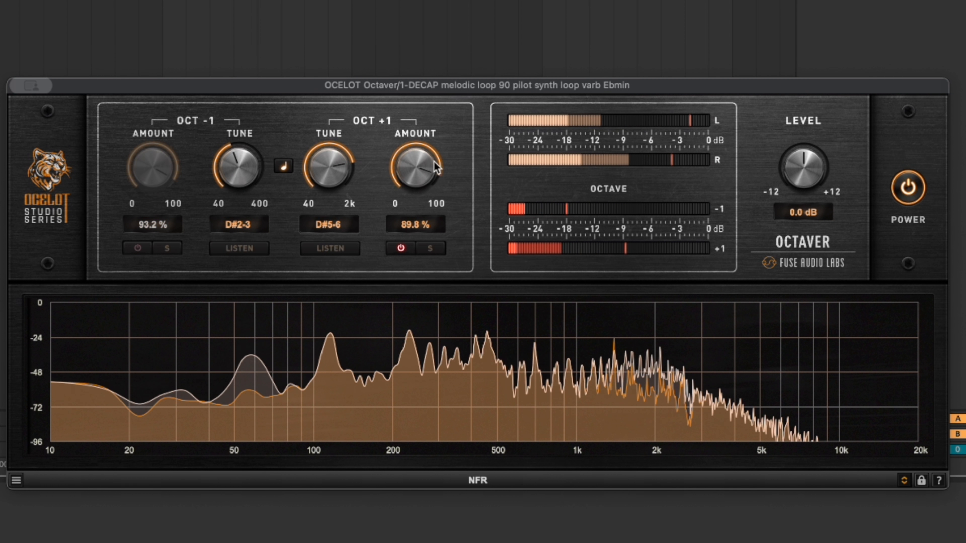
{"action": "mouse_move", "coordinate": [352, 177]}
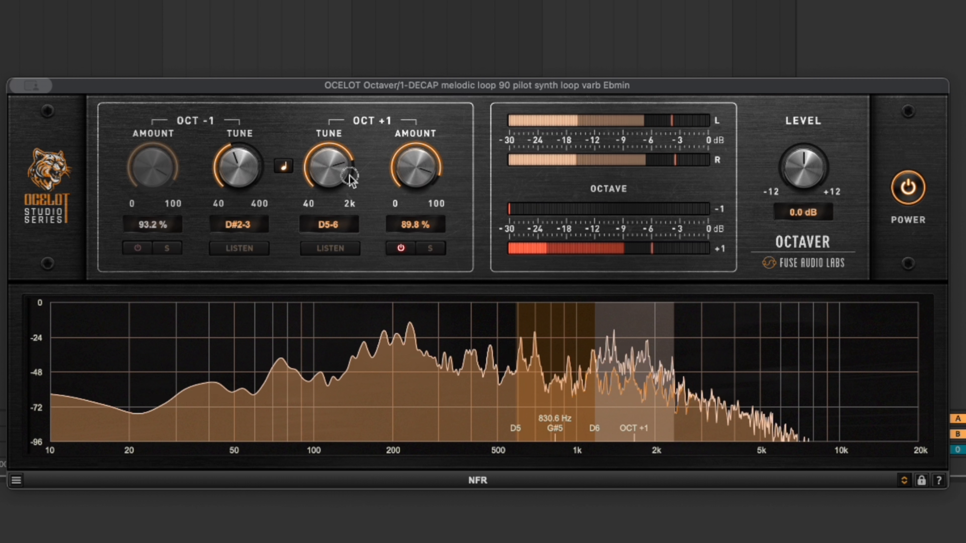
- Compare the playing synth loop with the whole octaver bypassed and active, leaving it active
{"action": "left_click", "coordinate": [898, 191]}
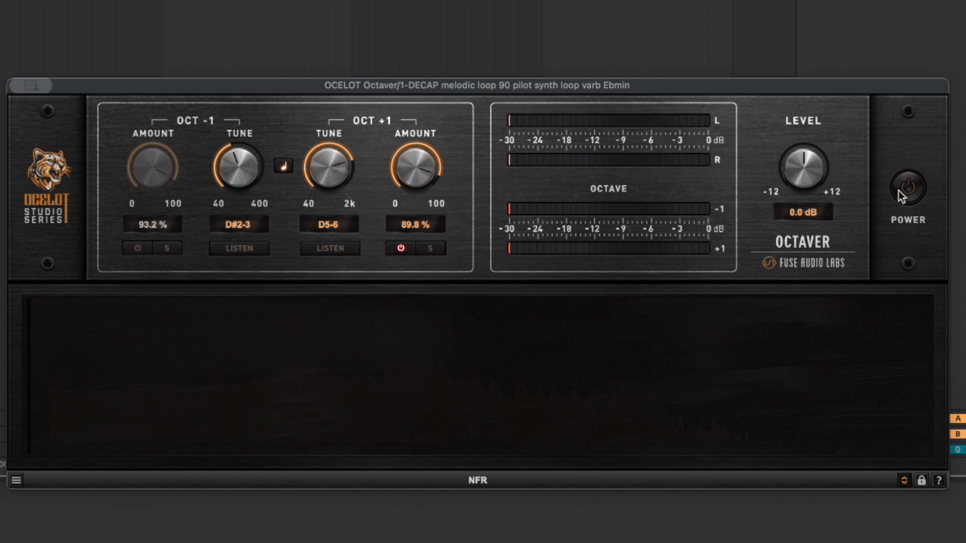
{"action": "left_click", "coordinate": [899, 191]}
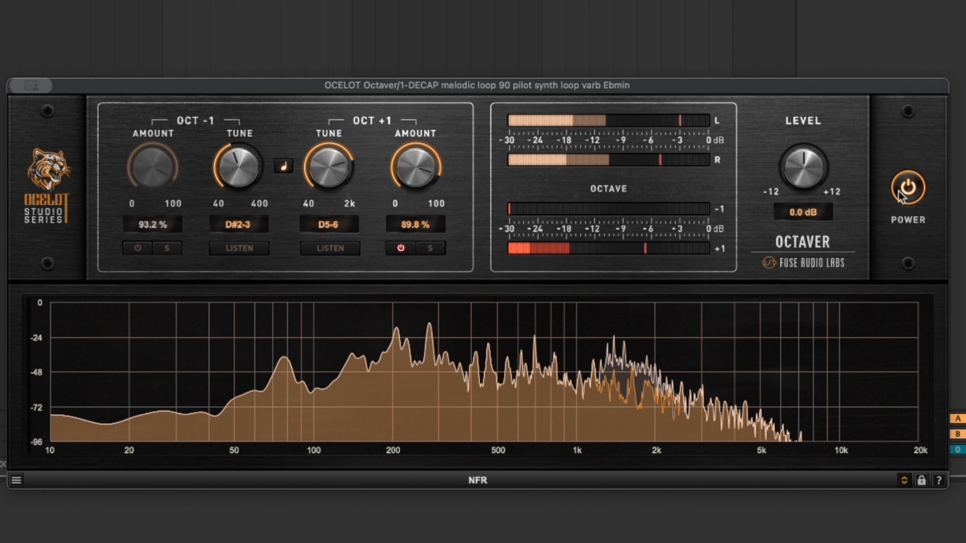
{"action": "left_click", "coordinate": [899, 193]}
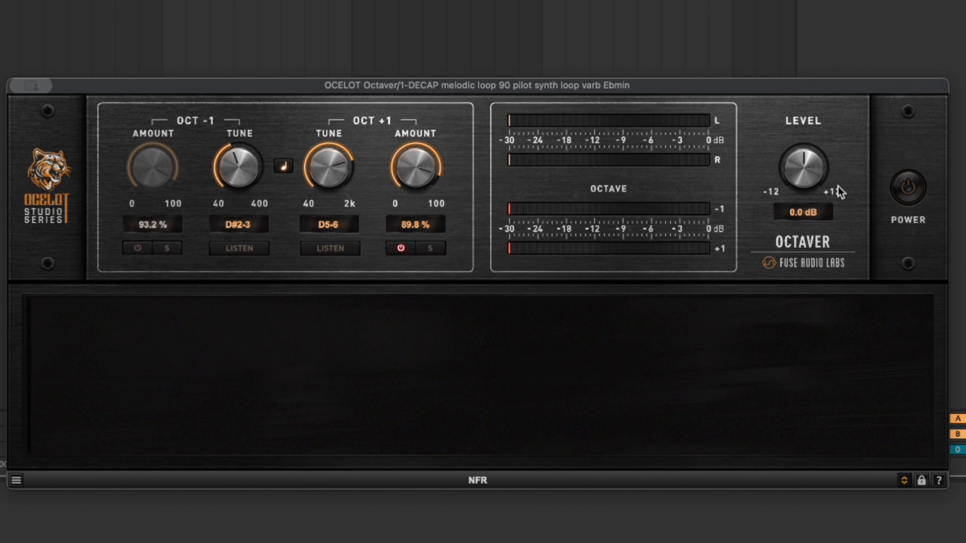
{"action": "left_click", "coordinate": [918, 193]}
- Switch the synth loop from OCT +1 to OCT -1 only, set the OCT -1 amount to 100 %, and restart playback
{"action": "left_click", "coordinate": [395, 251]}
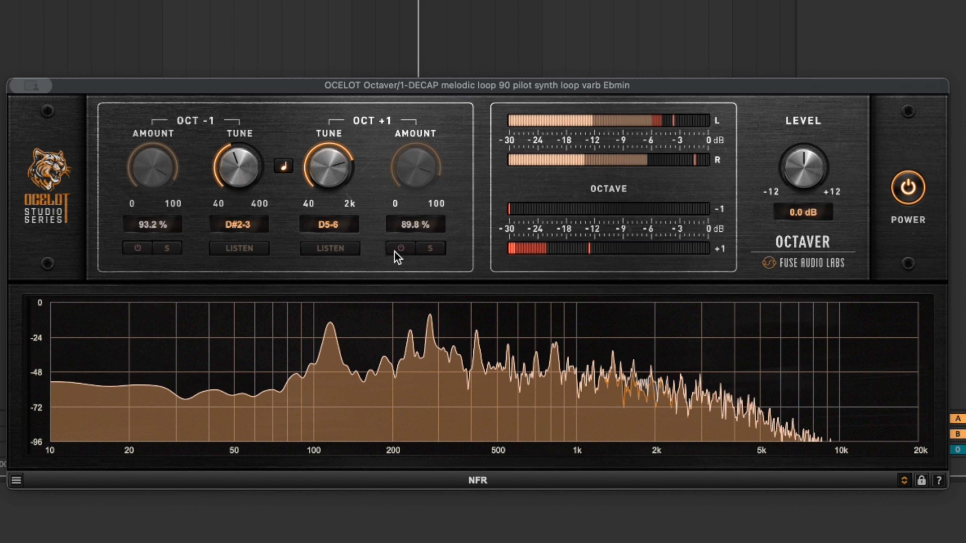
{"action": "left_click", "coordinate": [135, 250]}
{"action": "left_click_drag", "start_coordinate": [157, 168], "coordinate": [162, 137]}
{"action": "key", "text": "space"}
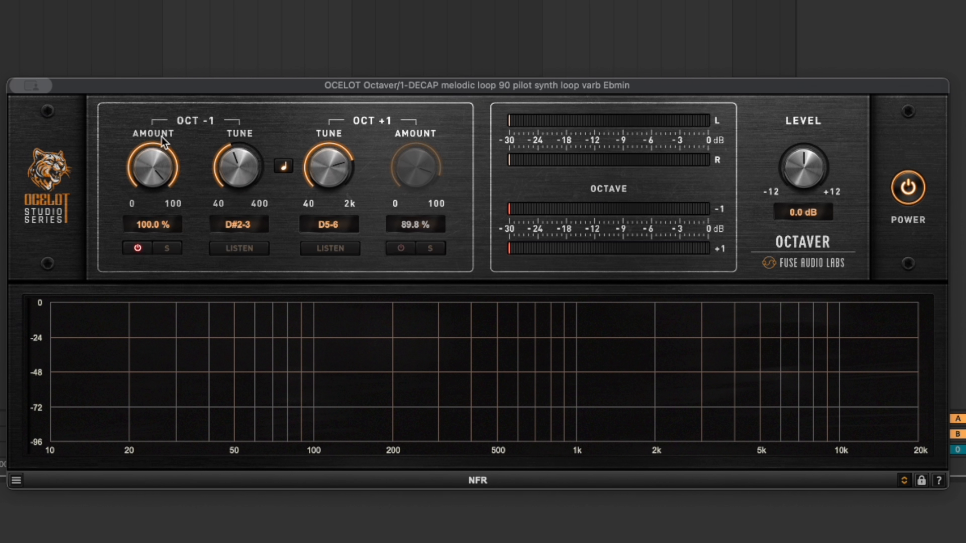
{"action": "key", "text": "space"}
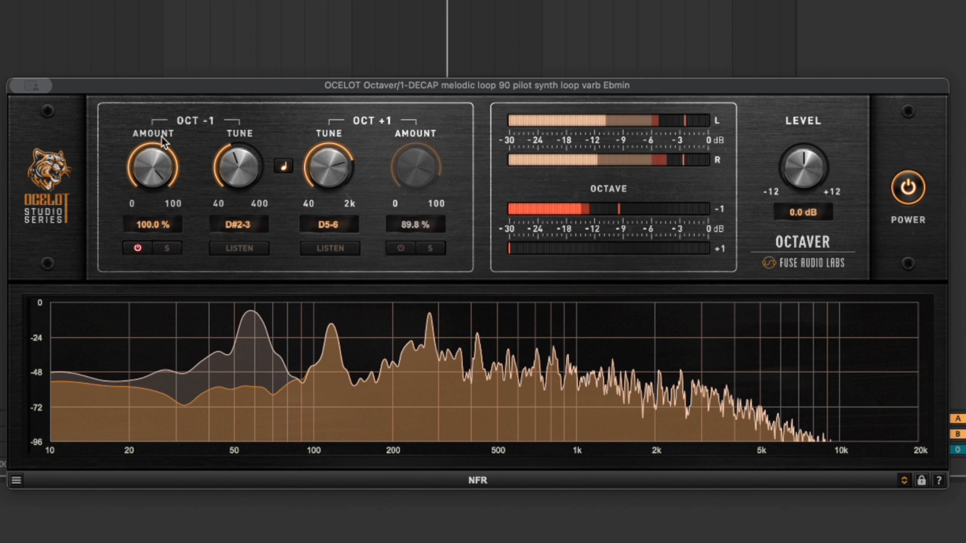